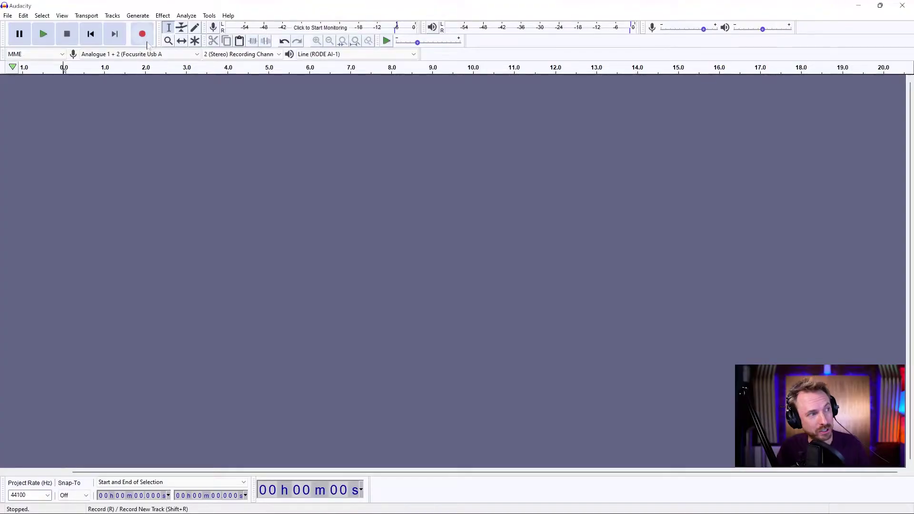
Record about six seconds of speech onto a new stereo track, then play the take back
click(143, 35)
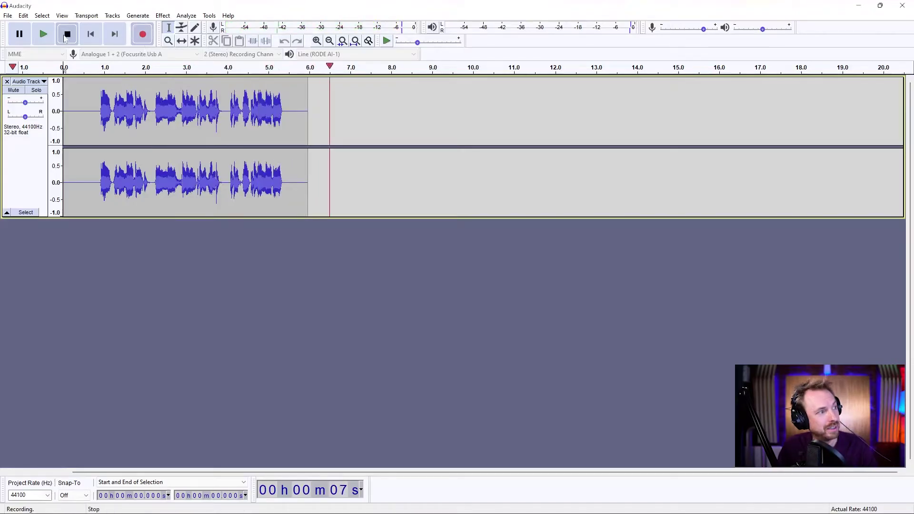
key(space)
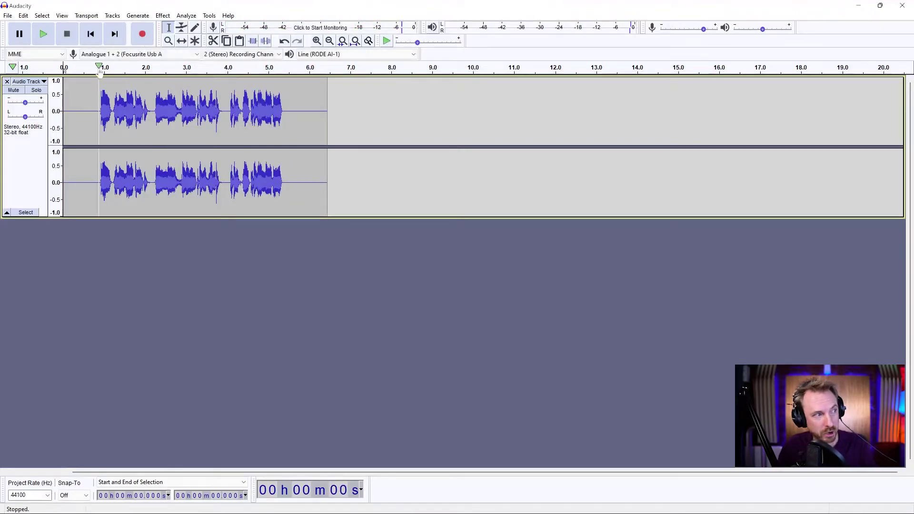
click(99, 69)
click(66, 41)
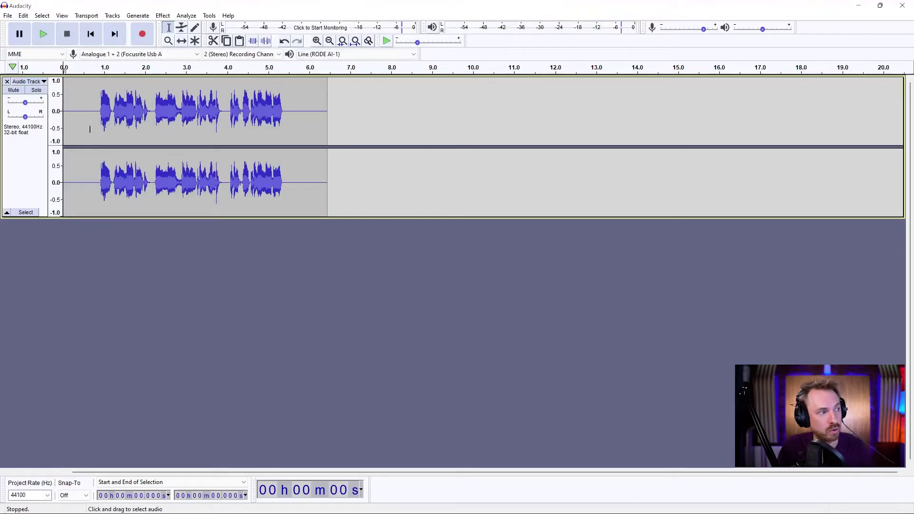
Copy the whole voice clip and paste it into a new stereo track
key(ctrl+a)
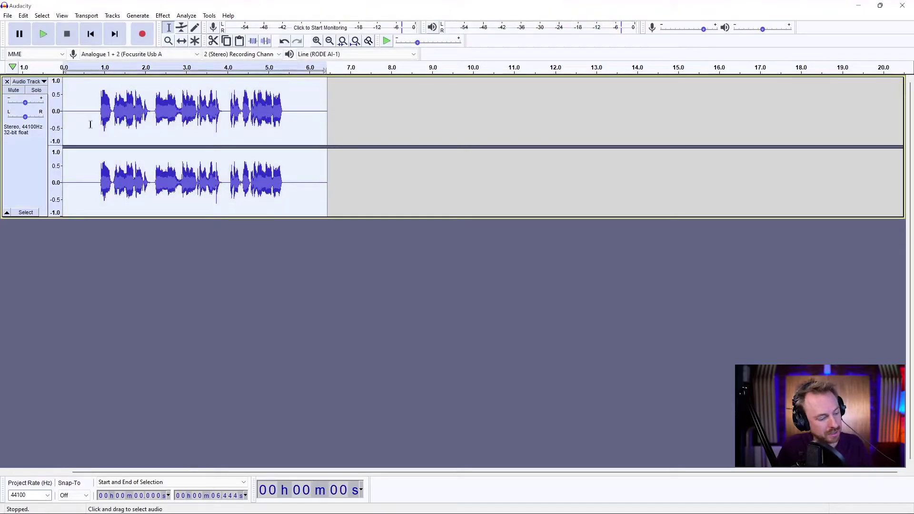
key(ctrl+c)
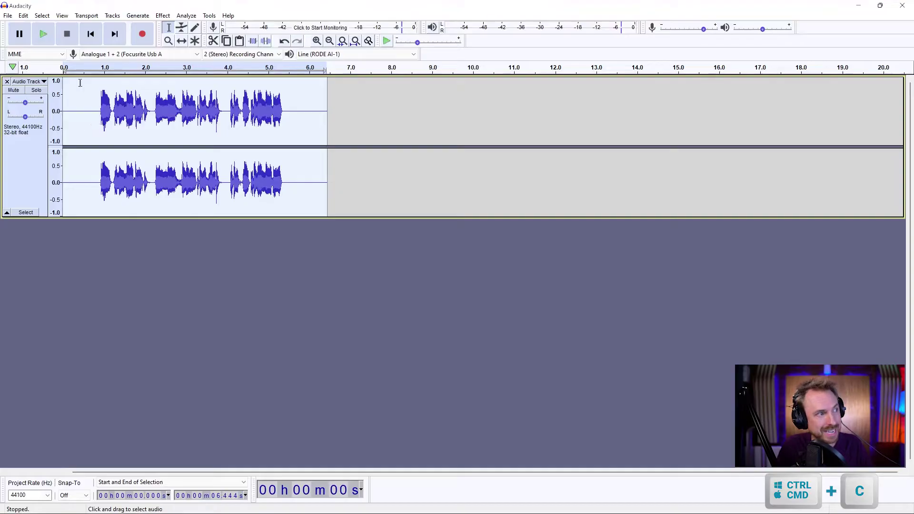
click(112, 16)
mouse_move(156, 27)
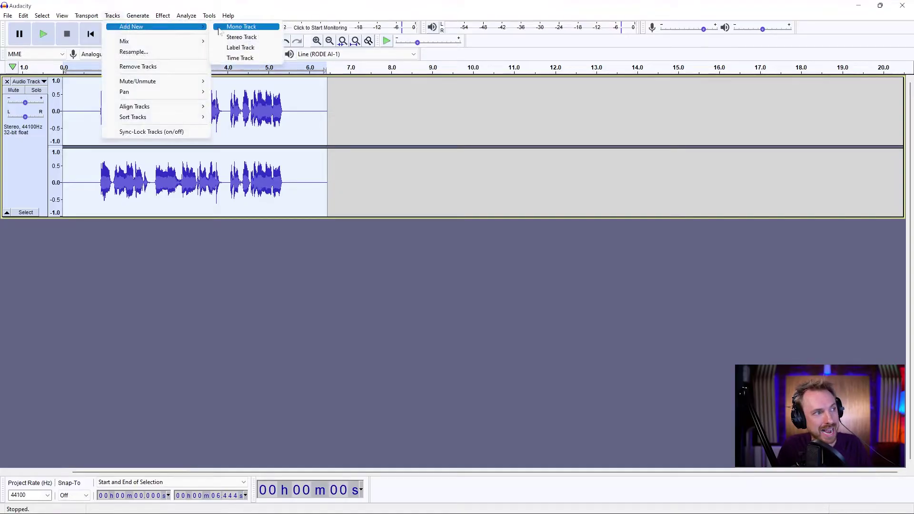
click(224, 37)
key(ctrl+v)
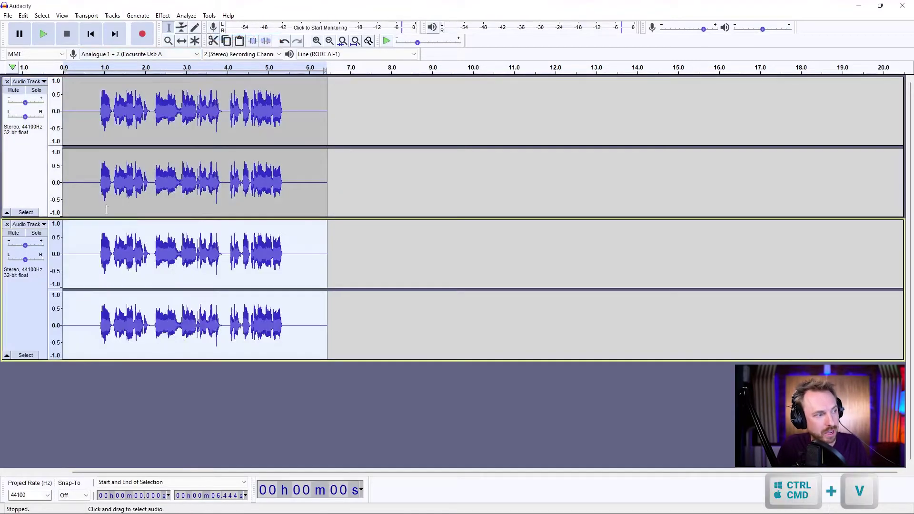
Paste the voice clip into a third new stereo track
click(118, 15)
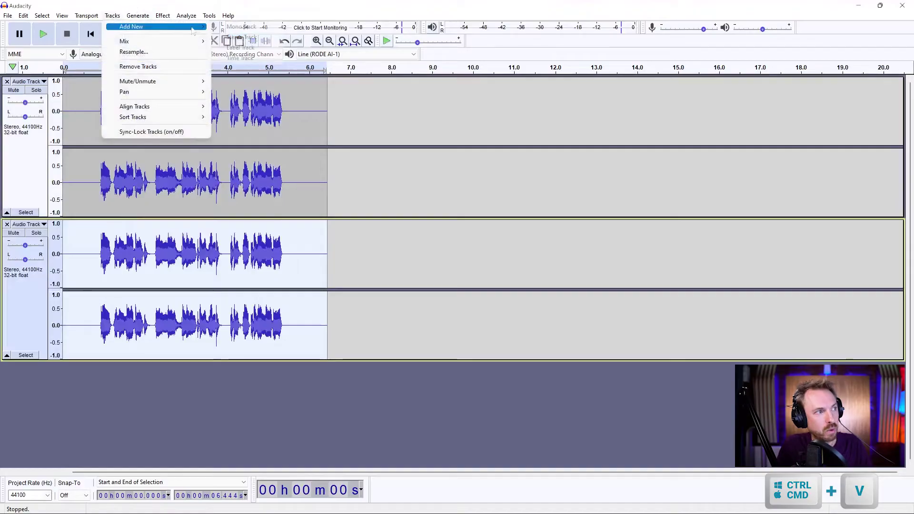
click(240, 37)
key(ctrl+v)
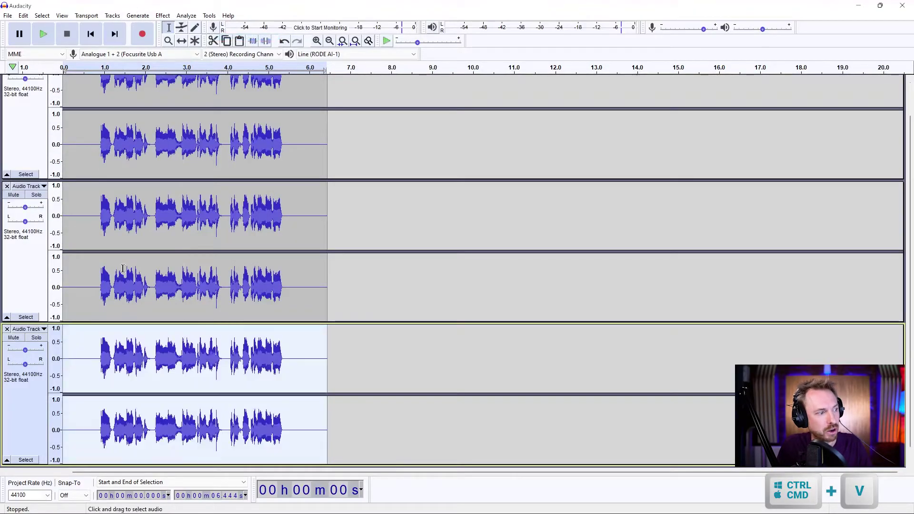
Shift the second copy slightly earlier and the third slightly later, then play them together
click(168, 40)
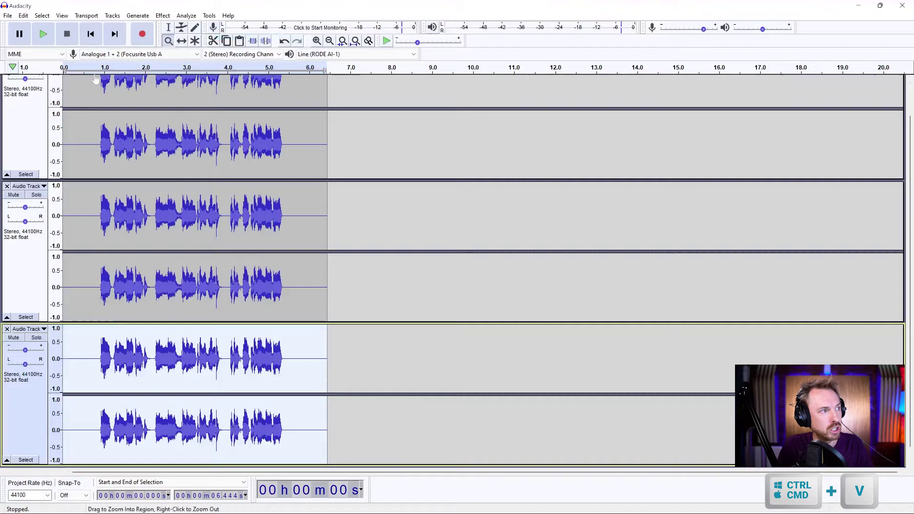
scroll(94, 143, up, 2)
scroll(93, 172, up, 3)
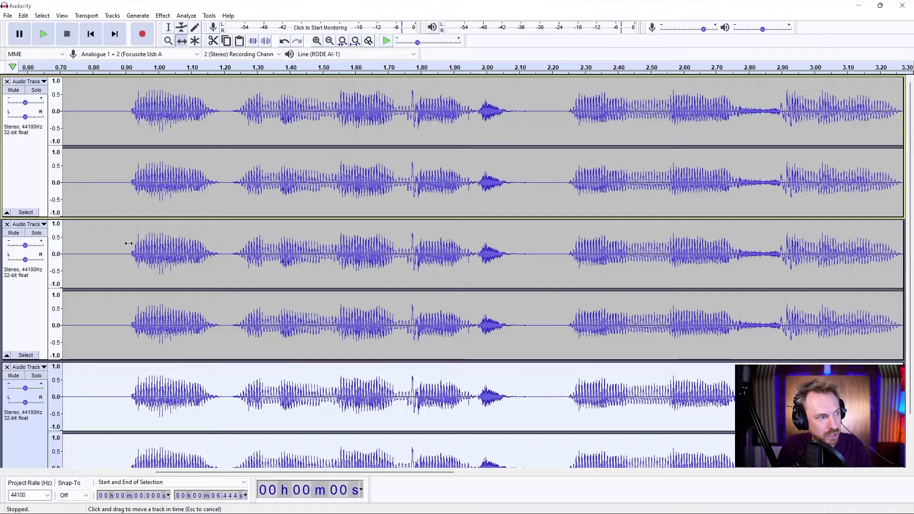
drag(129, 243, 124, 243)
drag(144, 379, 149, 379)
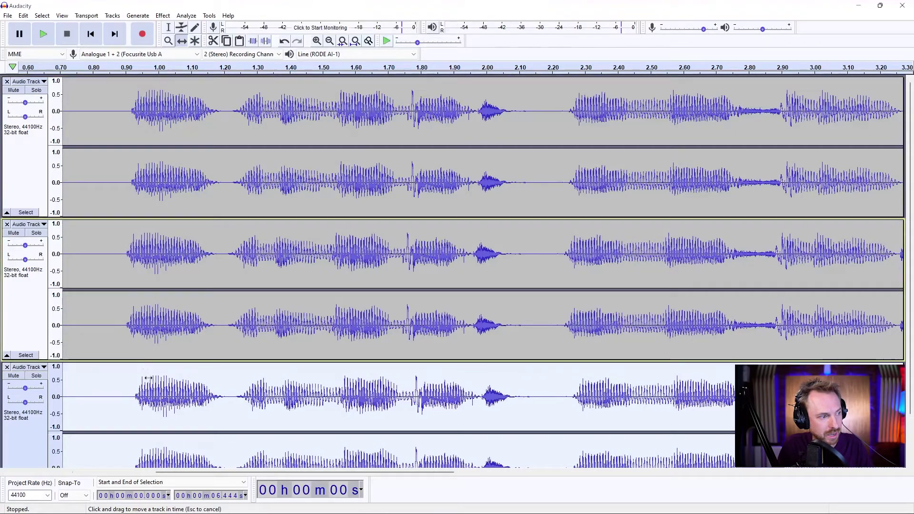
scroll(82, 83, down, 2)
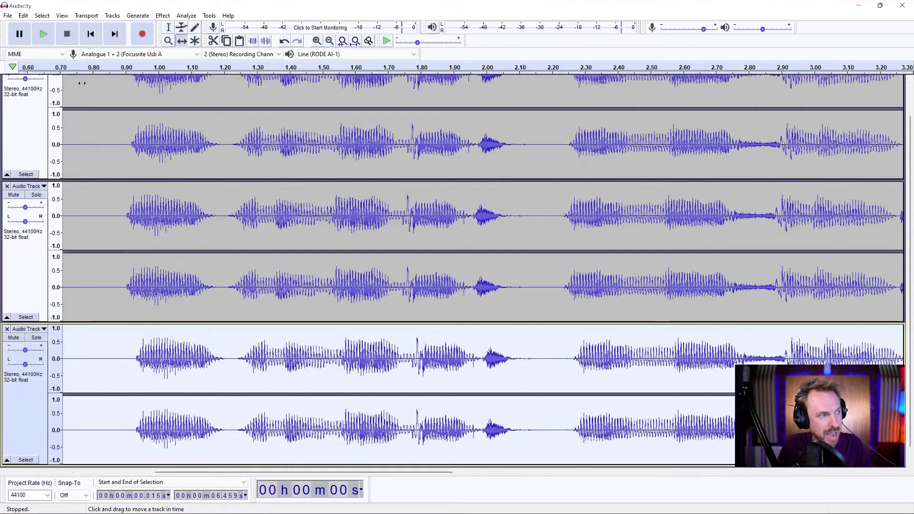
click(111, 67)
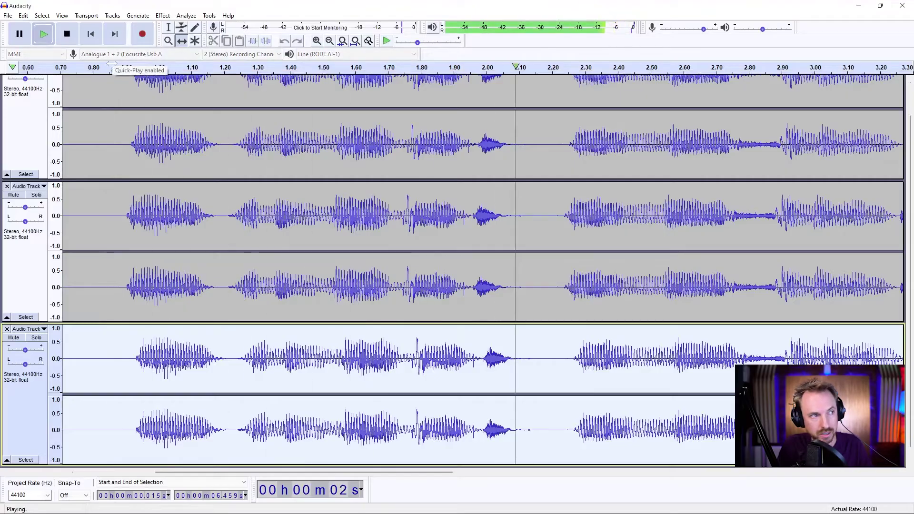
Pan the second copy fully left and the third fully right, then replay the layered voices
click(67, 34)
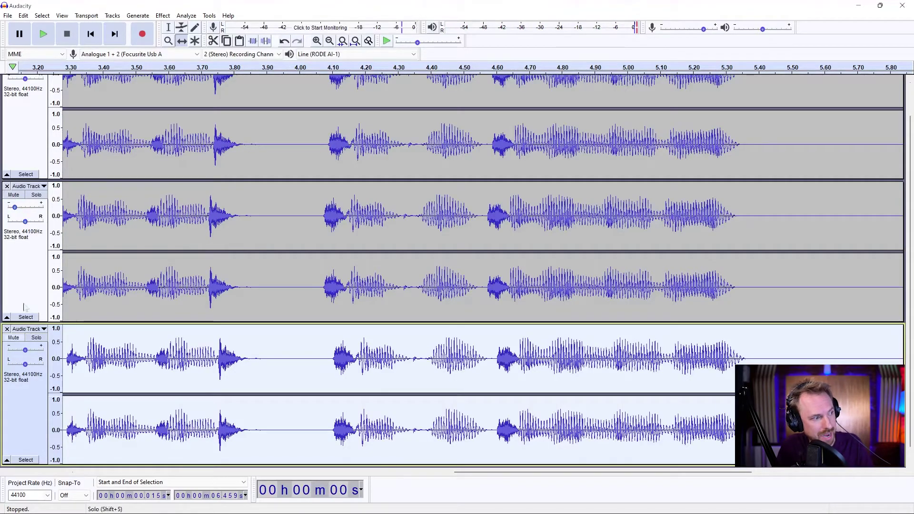
drag(29, 211, 24, 213)
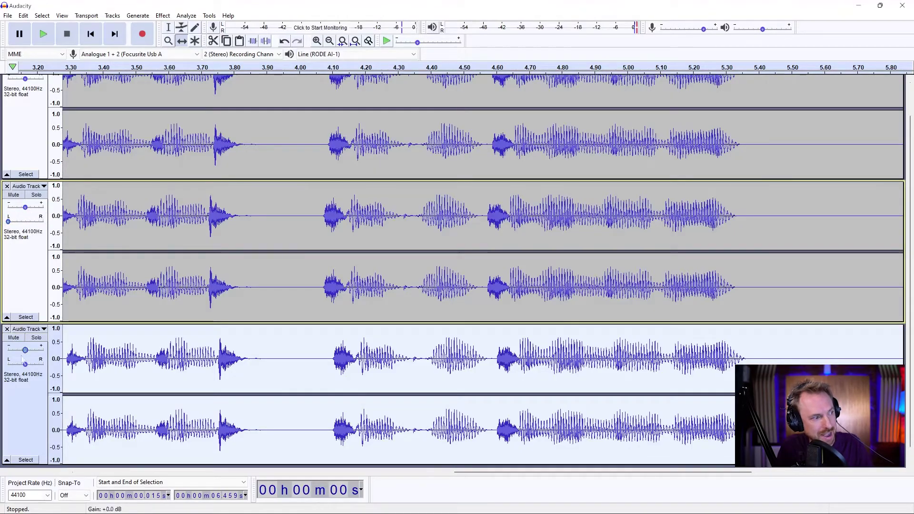
scroll(23, 360, down, 1)
drag(56, 350, 57, 350)
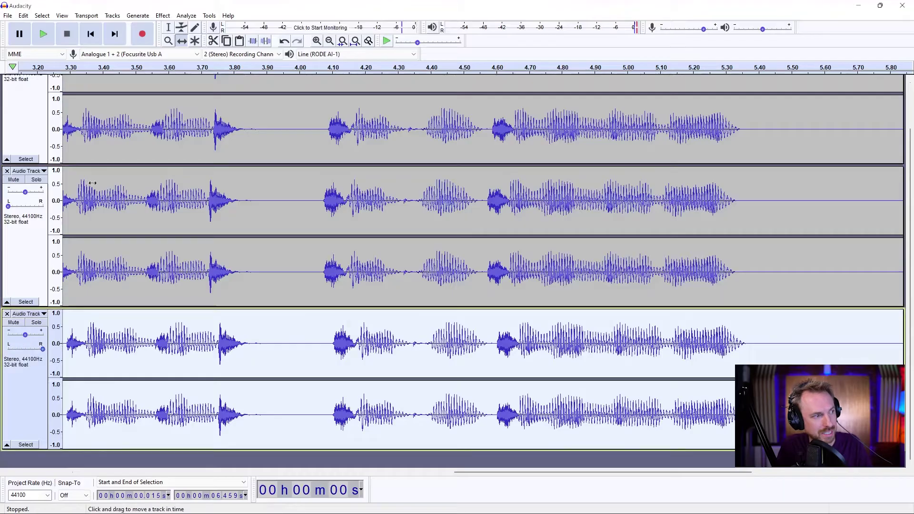
key(space)
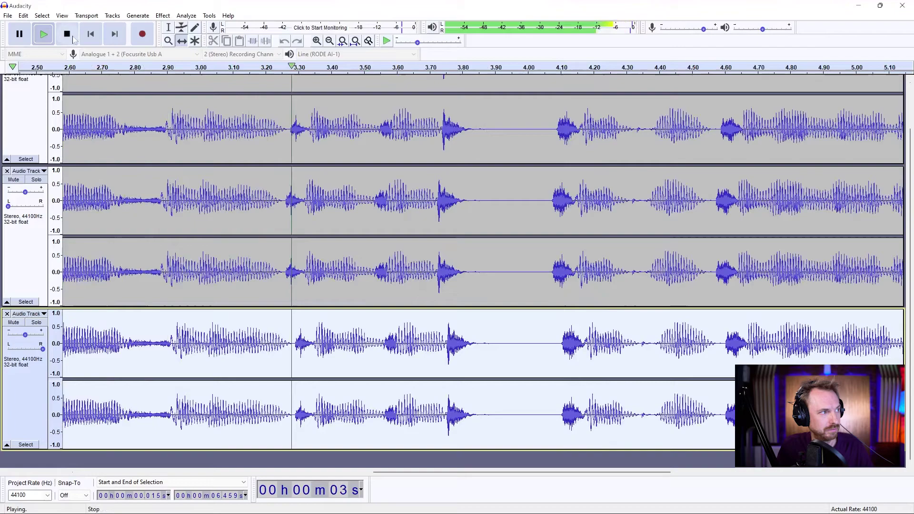
click(168, 41)
scroll(136, 131, up, 3)
right_click(136, 132)
right_click(136, 132)
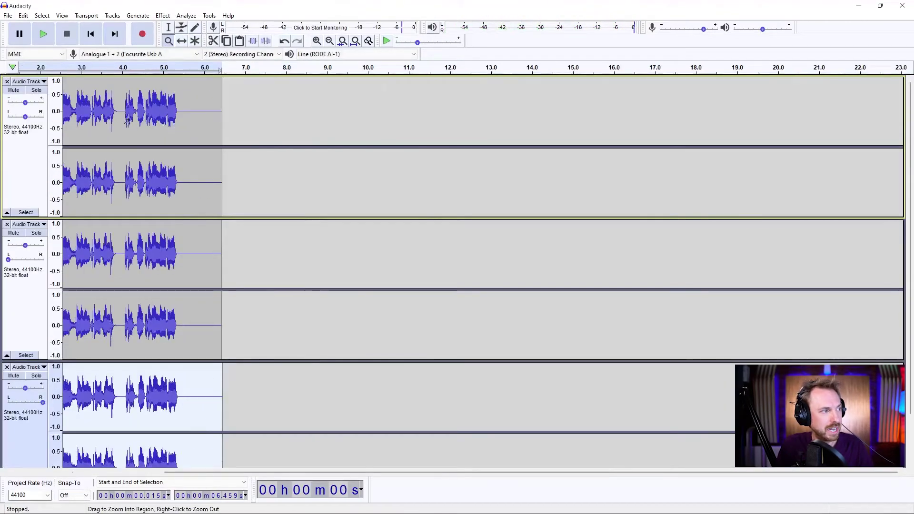
click(71, 69)
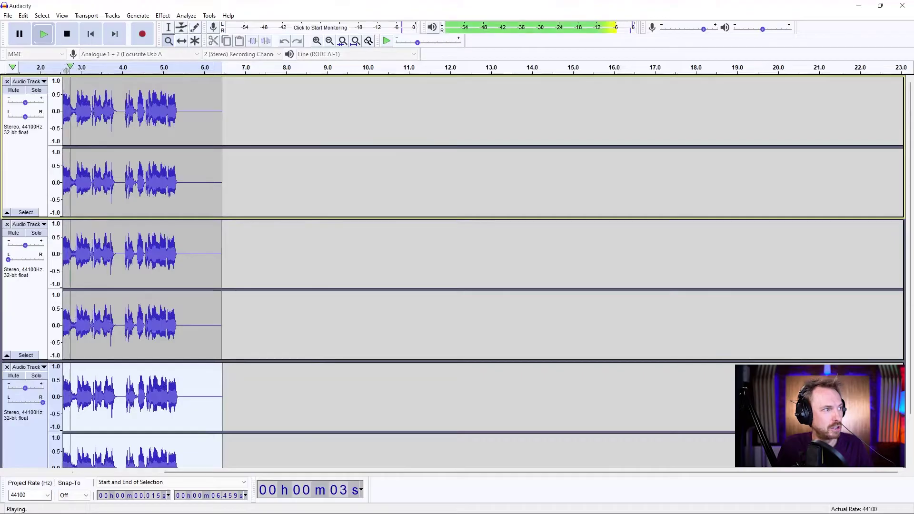
key(space)
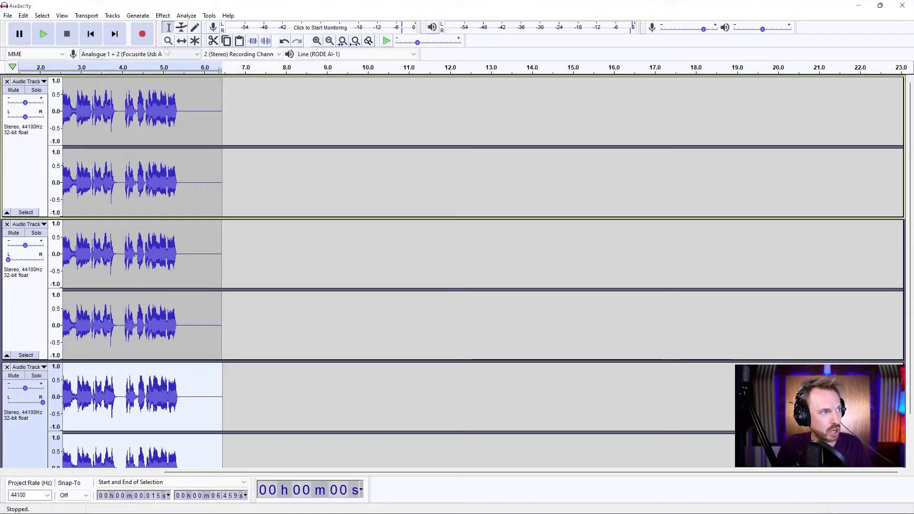
key(space)
right_click(101, 67)
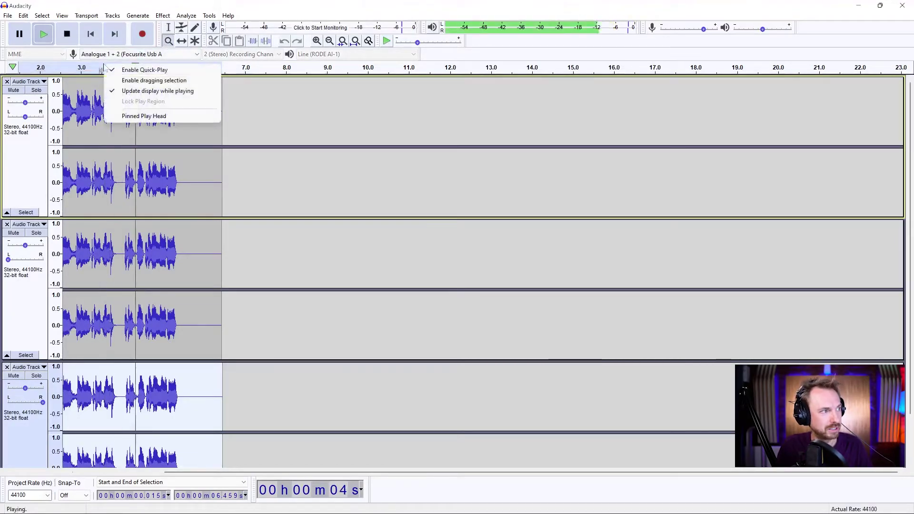
key(Escape)
click(93, 68)
right_click(176, 105)
right_click(79, 102)
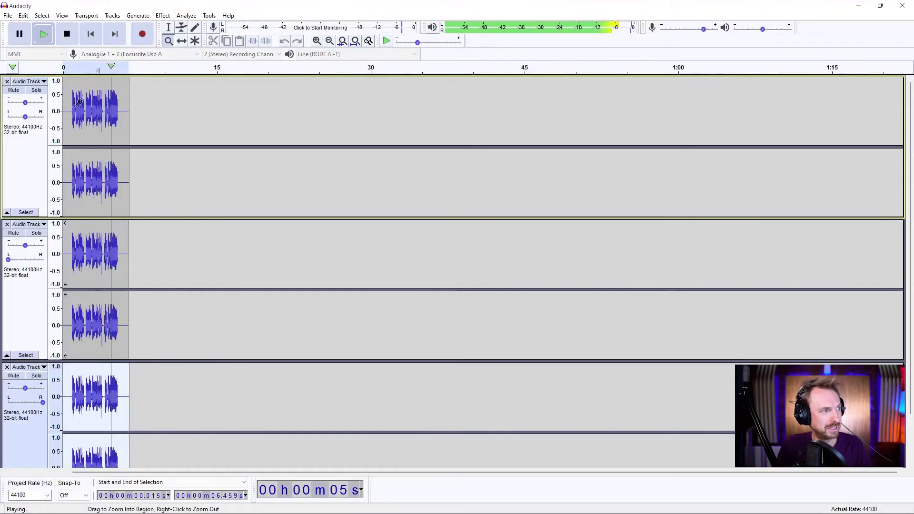
click(69, 69)
click(69, 68)
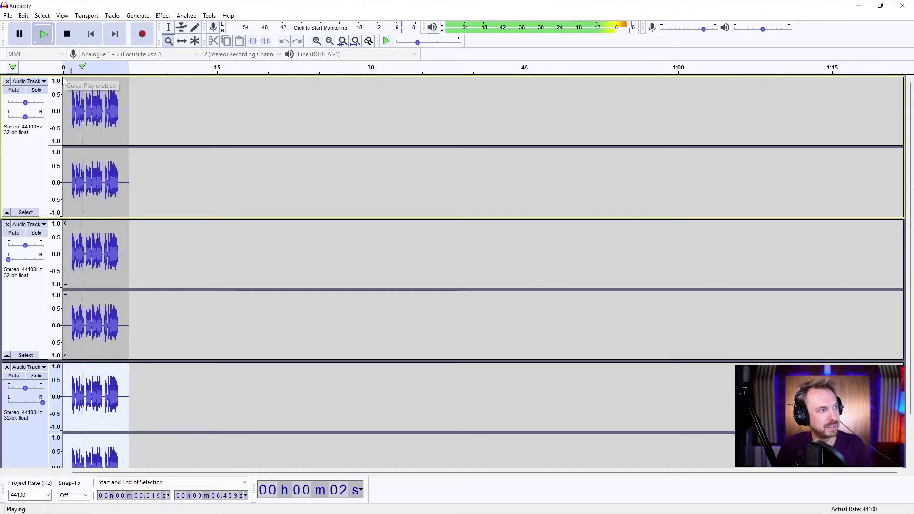
key(space)
click(72, 258)
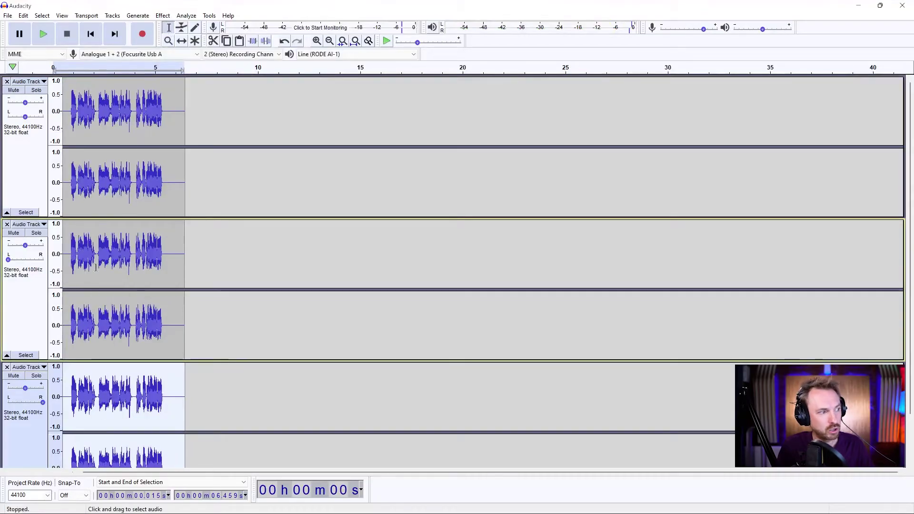
Raise the middle track's voice clip by +5 semitones with Change Pitch
double_click(96, 268)
click(161, 16)
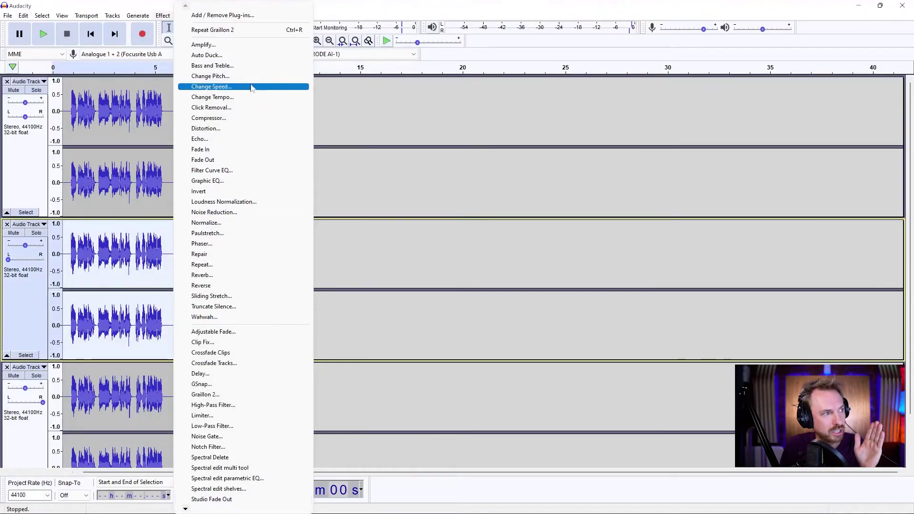
click(251, 76)
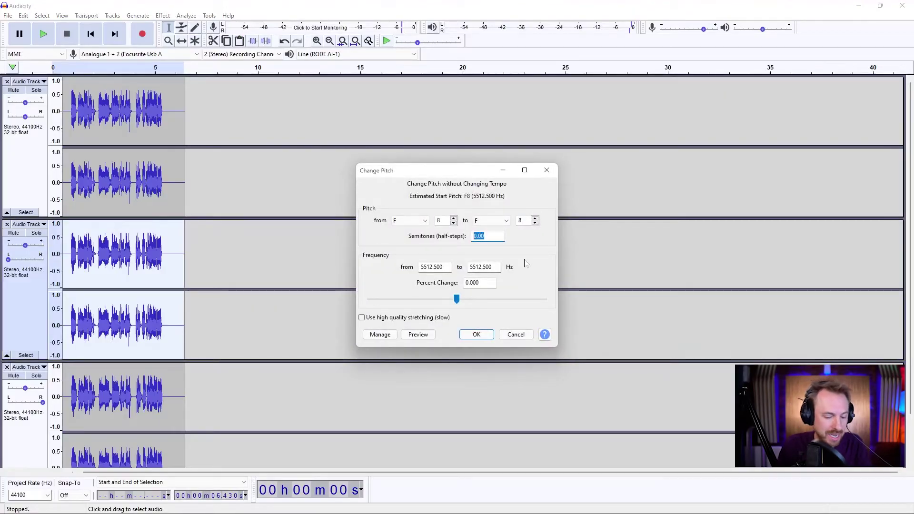
click(479, 336)
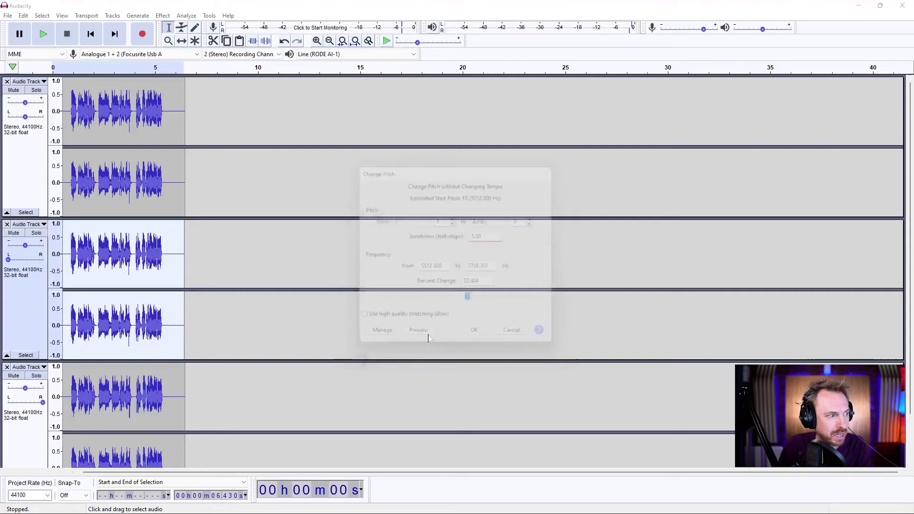
Lower the bottom track's voice clip by -5 semitones with Change Pitch
double_click(89, 402)
click(159, 16)
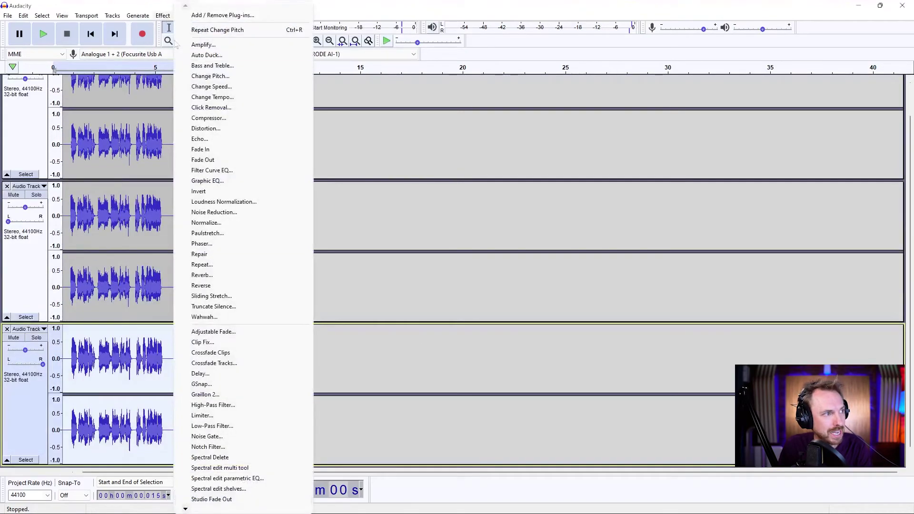
click(207, 80)
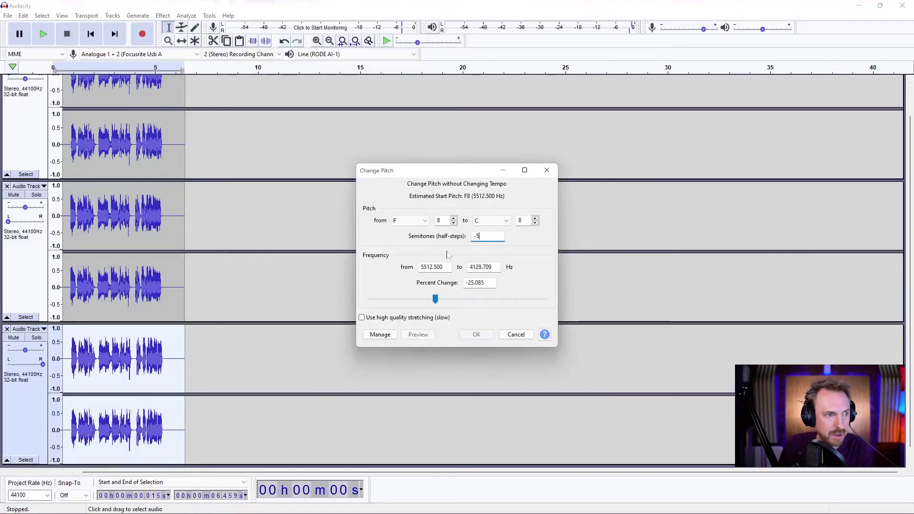
click(476, 337)
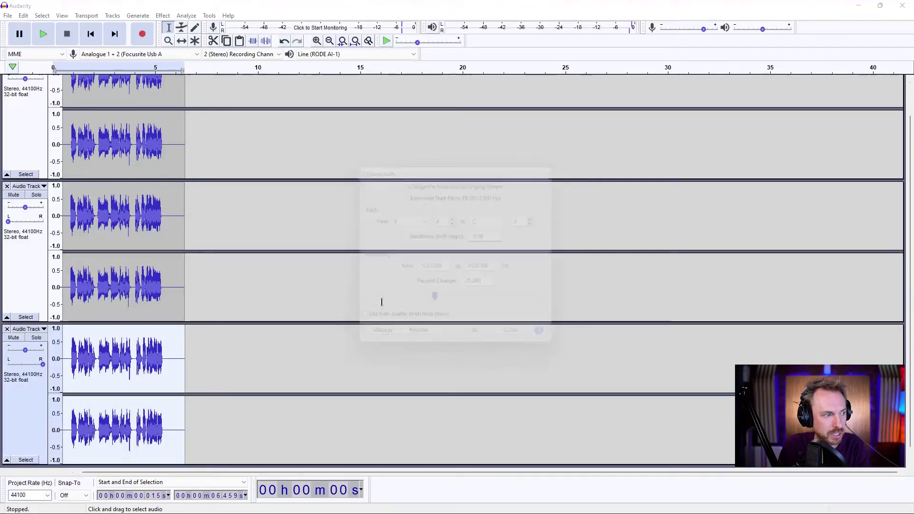
click(54, 71)
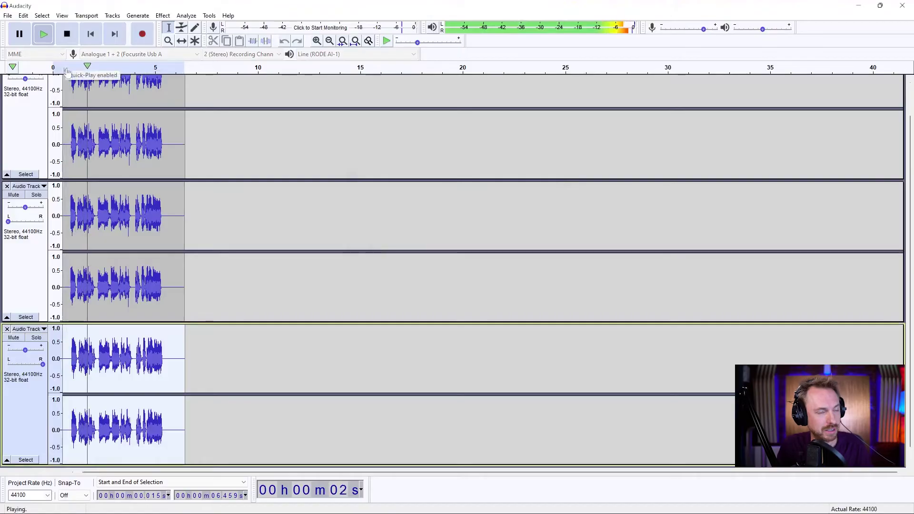